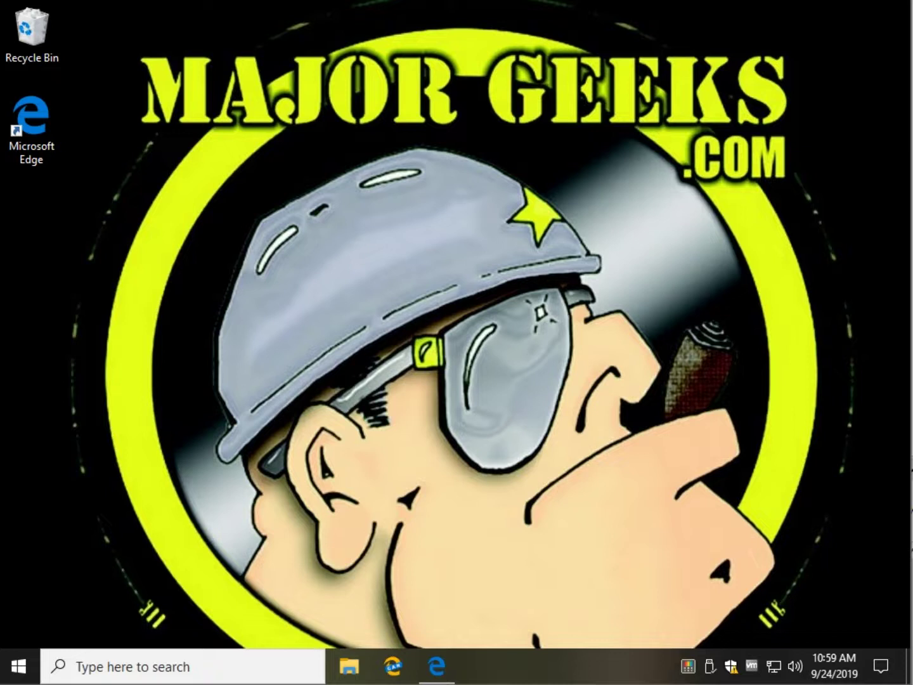
Start a new desktop shortcut whose location is 'cleanmgr /D C /LOWDISK', copied from Edge
right_click(198, 290)
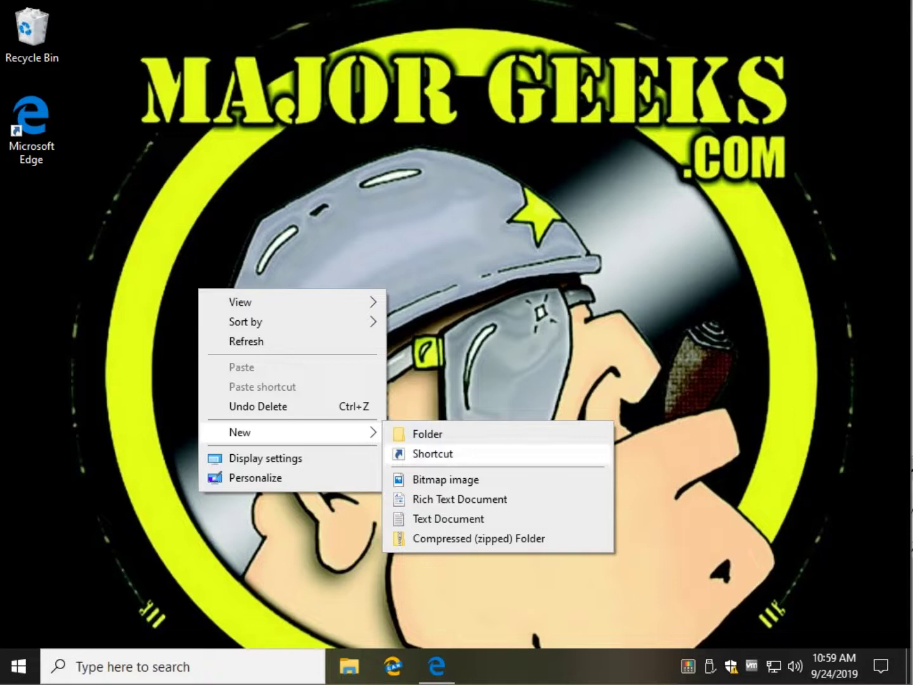
left_click(433, 453)
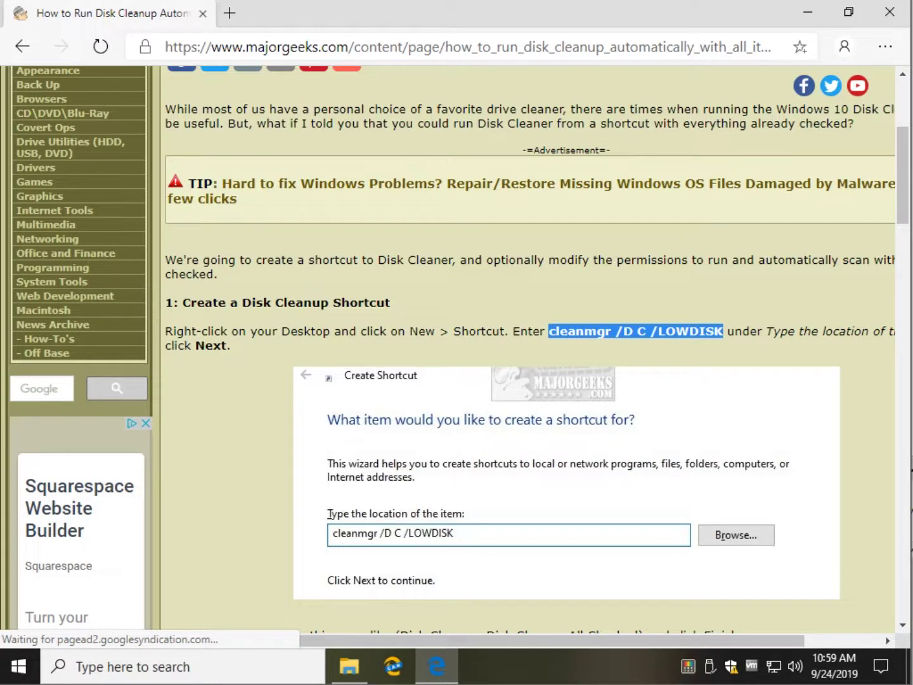
left_click_drag(549, 331, 723, 331)
key("ctrl+c")
right_click(714, 332)
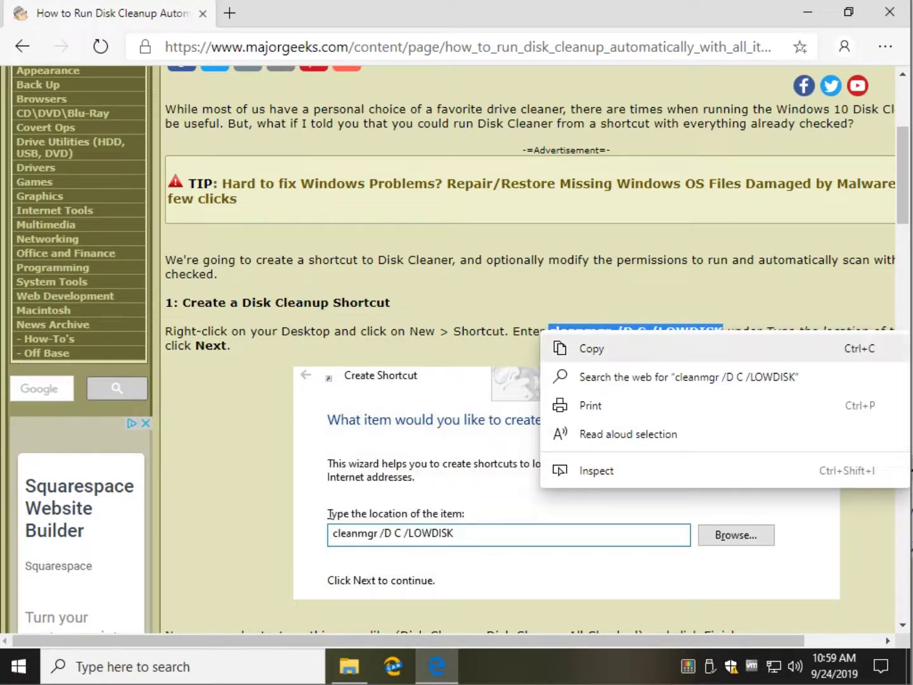
left_click(591, 348)
left_click(808, 12)
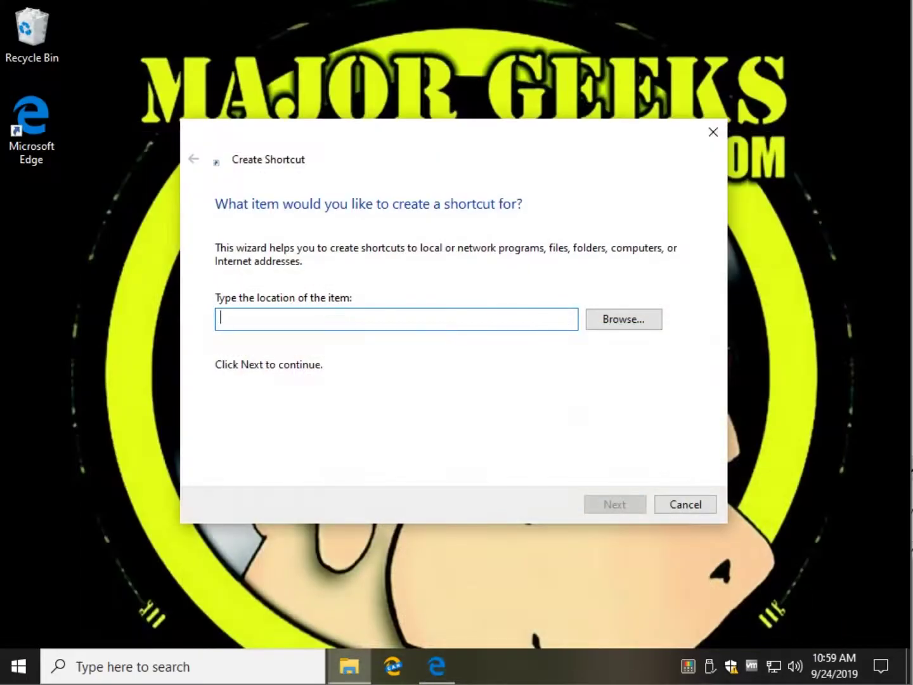
key("ctrl+v")
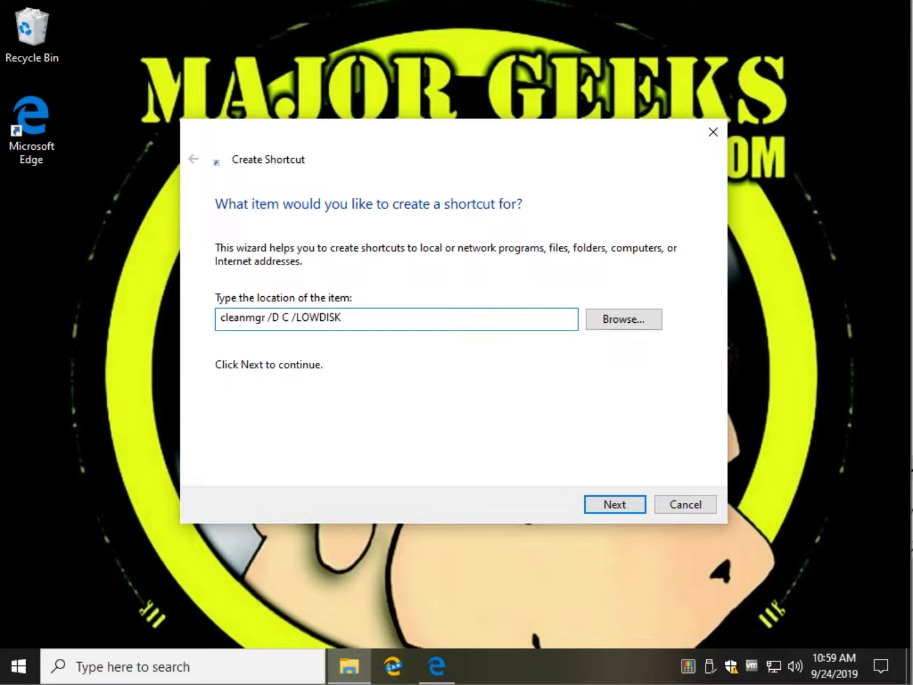
key("Return")
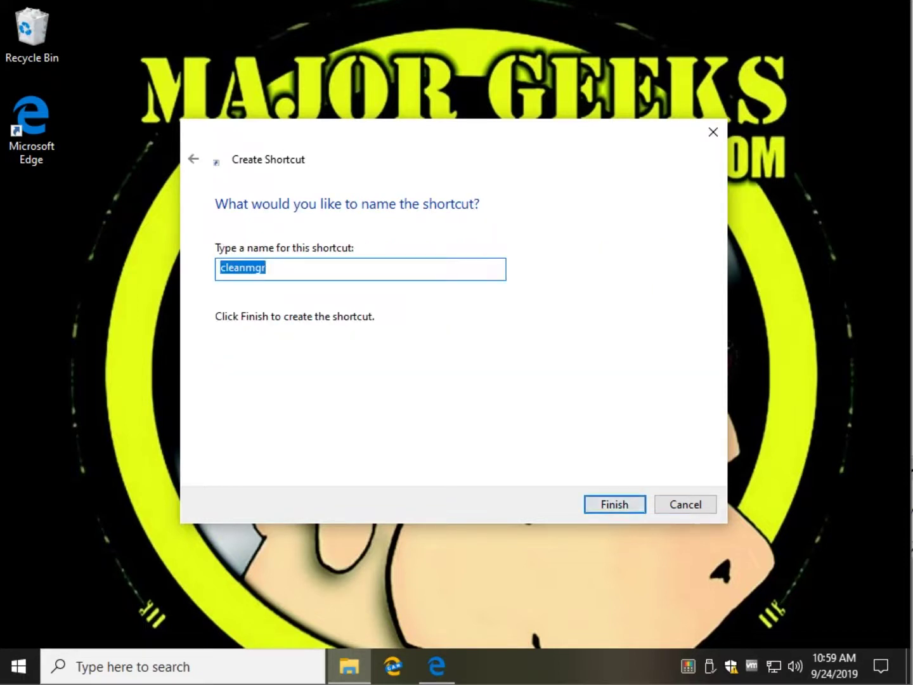
type("Disk ")
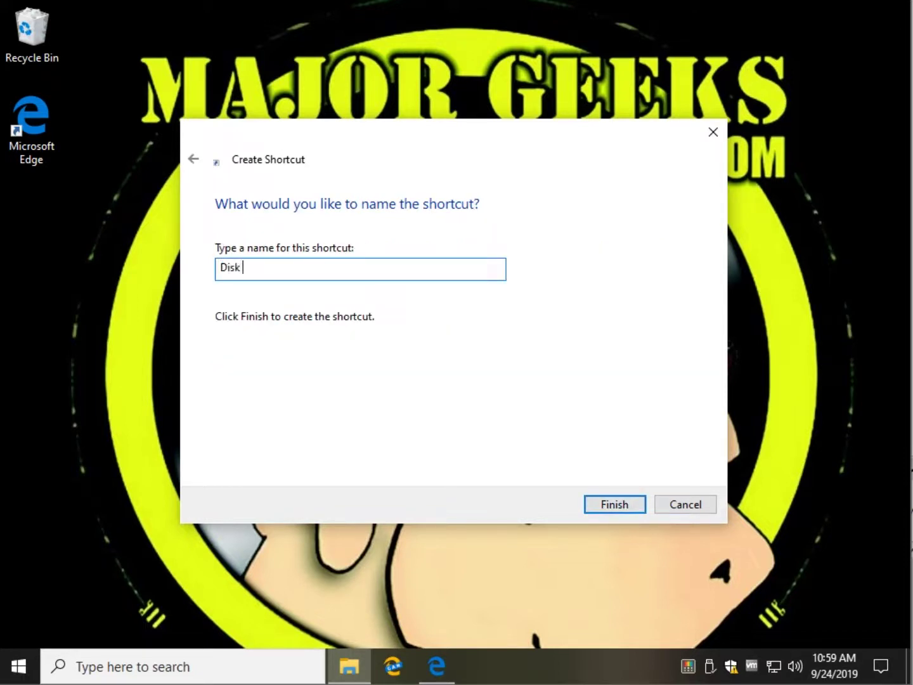
type("Cleanup")
key("Return")
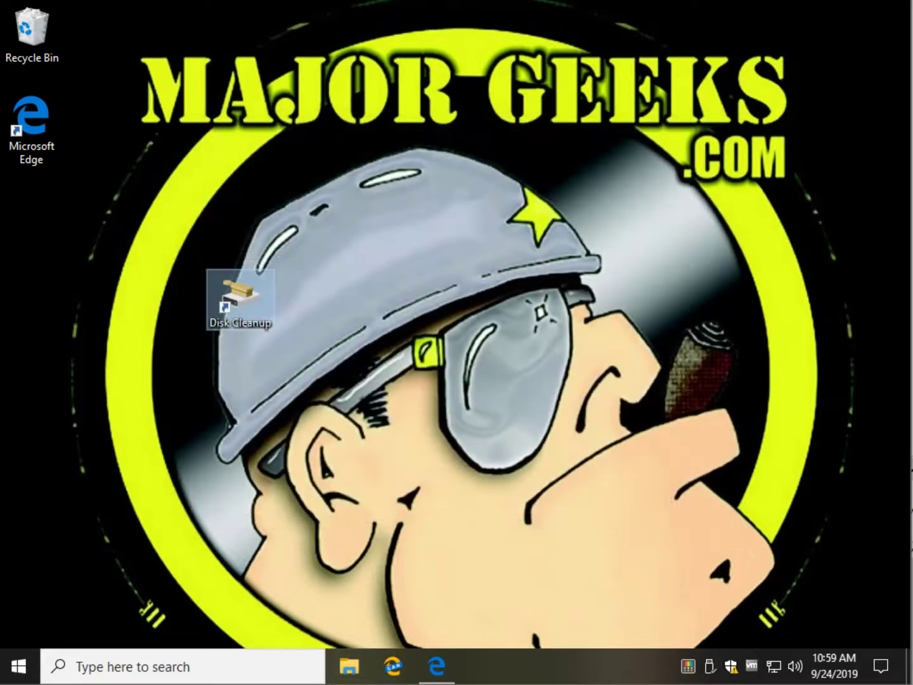
key("Return")
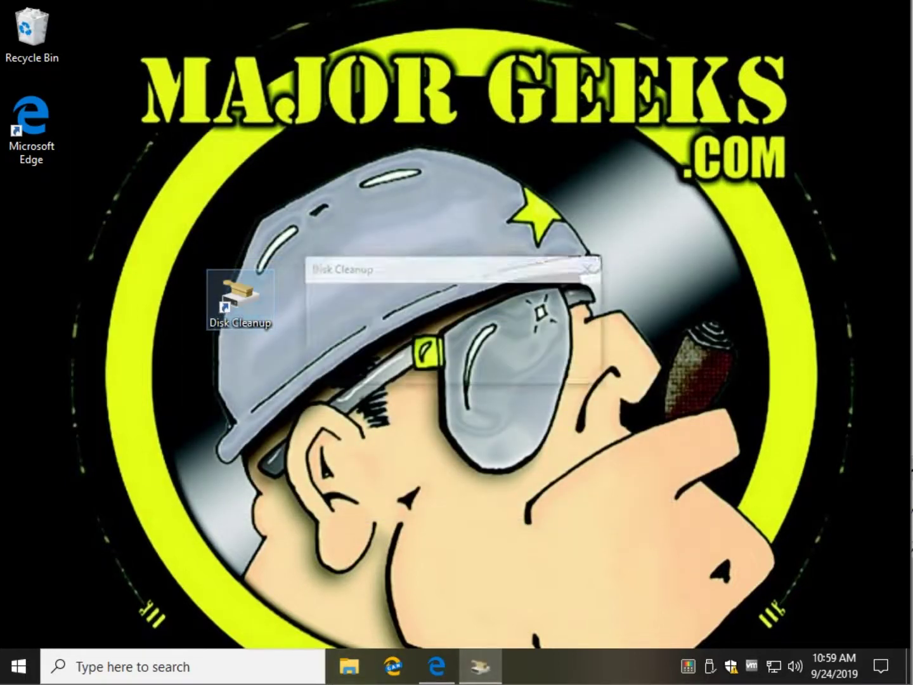
scroll(241, 225, "down", 2)
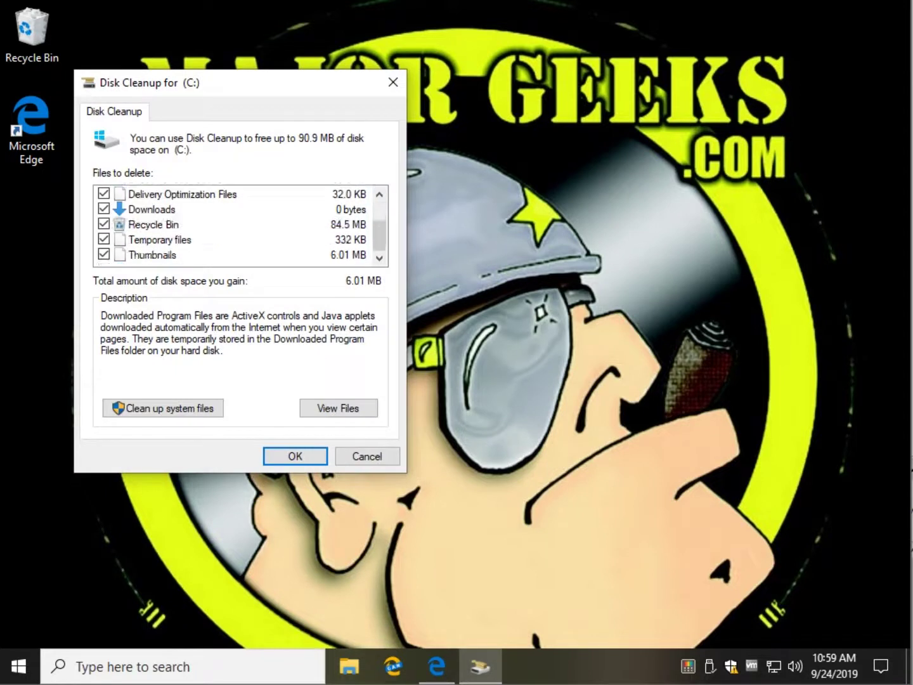
scroll(240, 225, "up", 2)
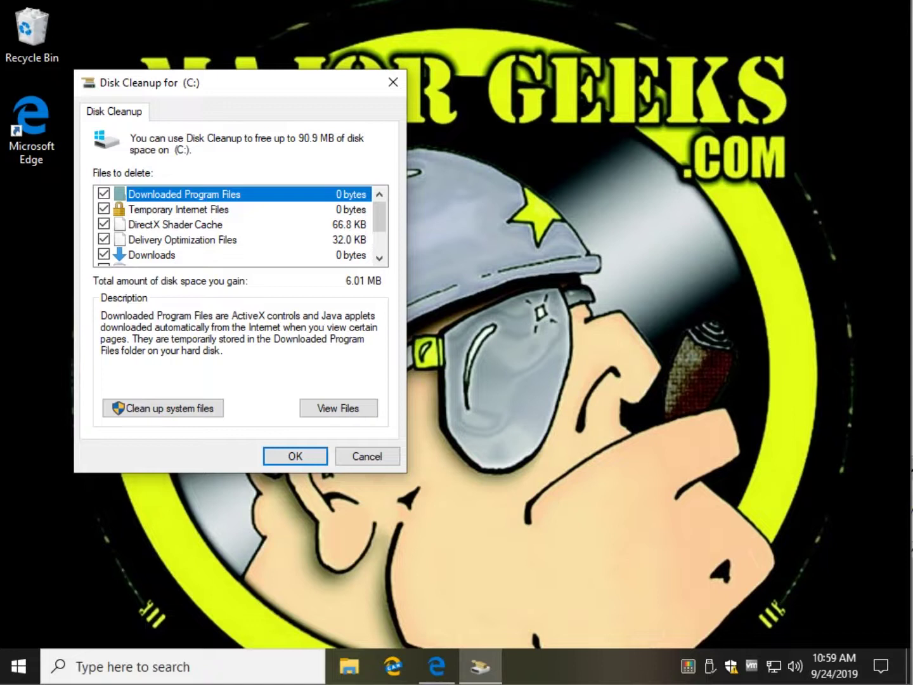
left_click(103, 223)
left_click(104, 240)
left_click(366, 455)
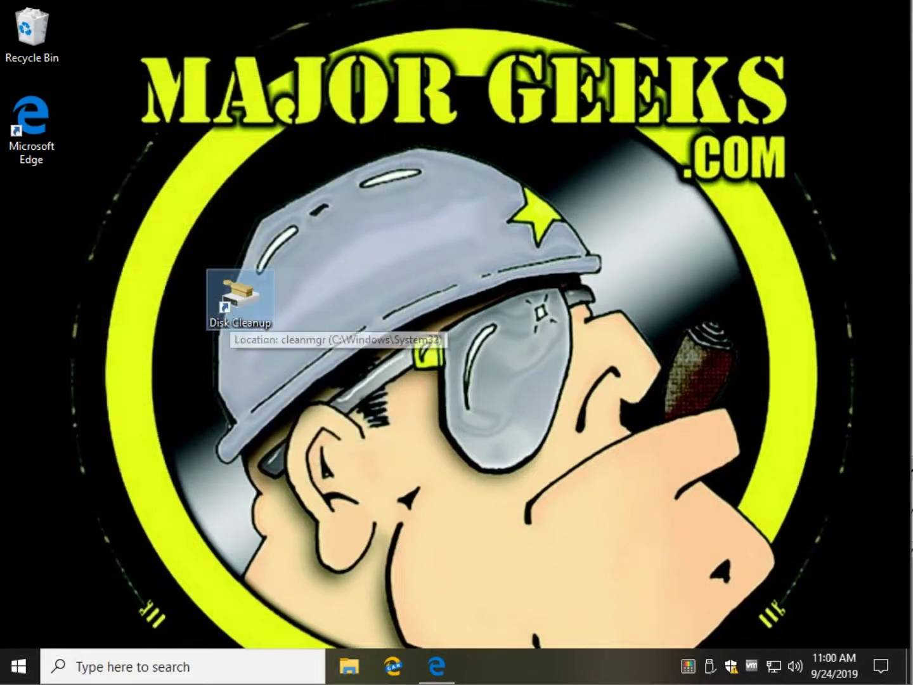
Drag the Disk Cleanup shortcut into the left icon column below Microsoft Edge
right_click(247, 295)
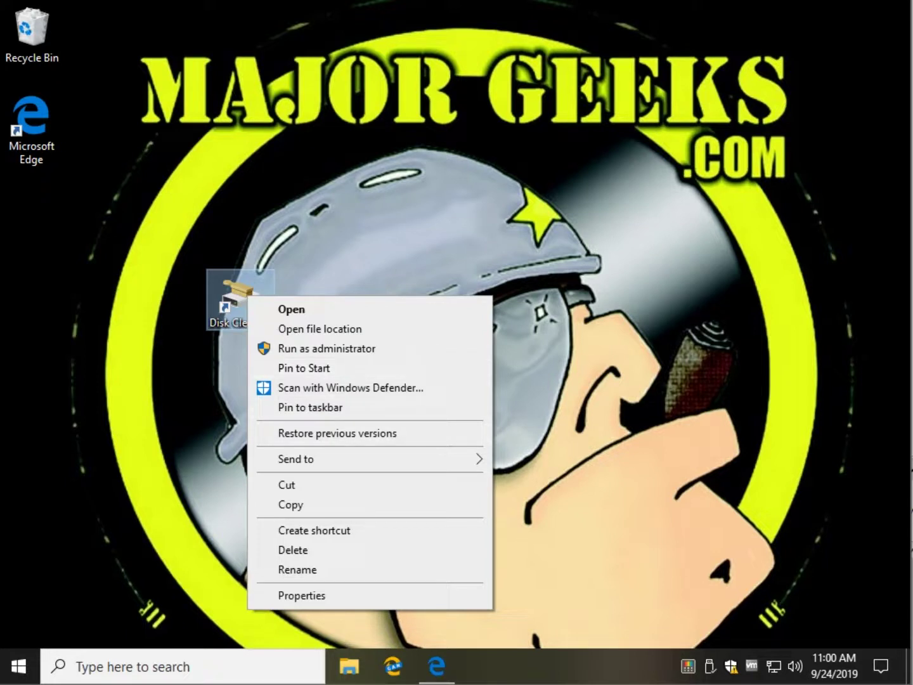
key("Escape")
left_click_drag(240, 296, 32, 210)
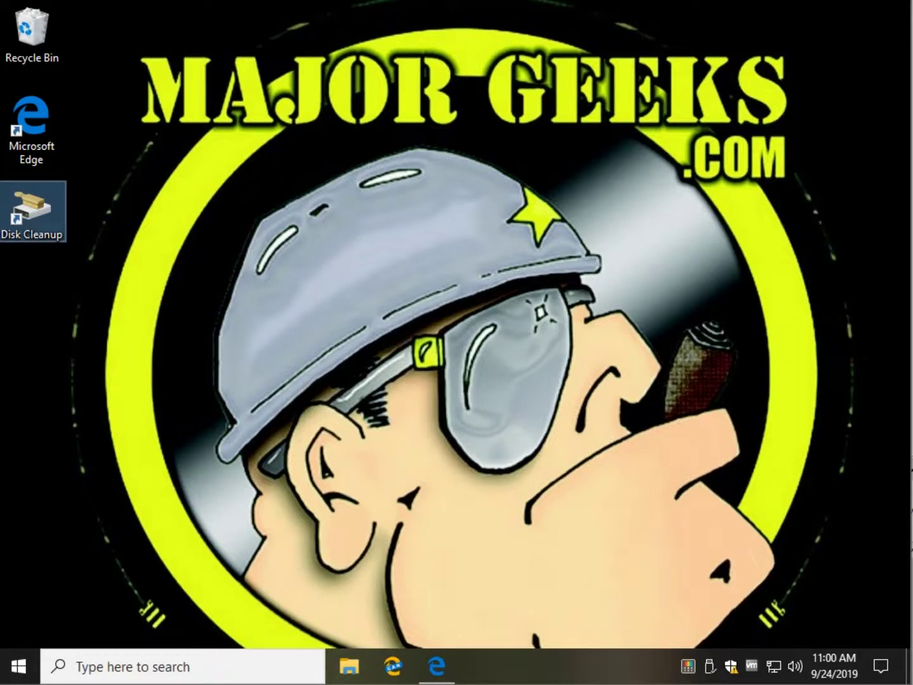
Set the Disk Cleanup shortcut to run as administrator and save its properties
right_click(36, 213)
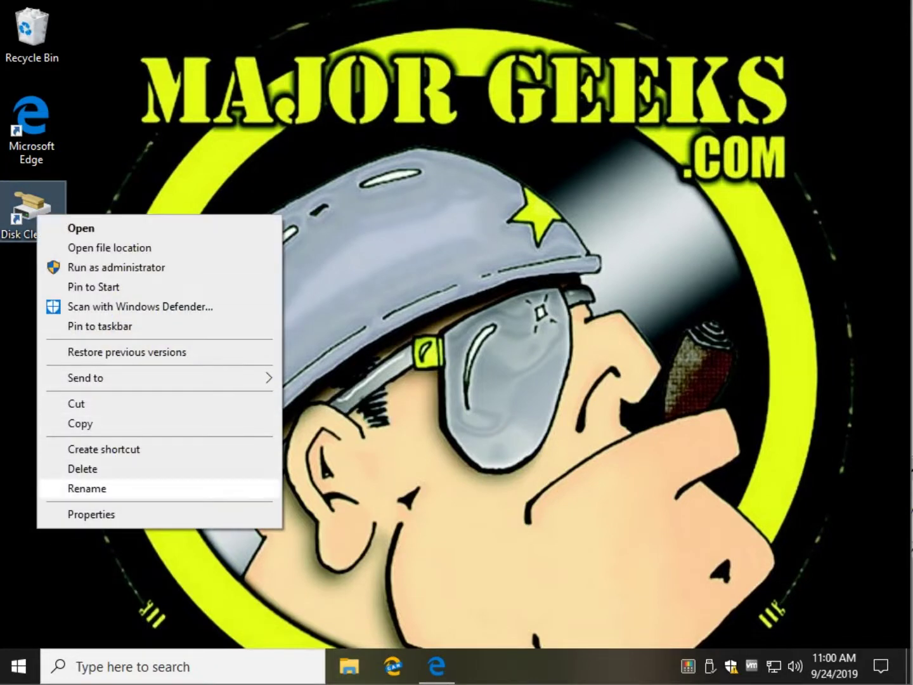
left_click(92, 515)
left_click_drag(234, 205, 394, 121)
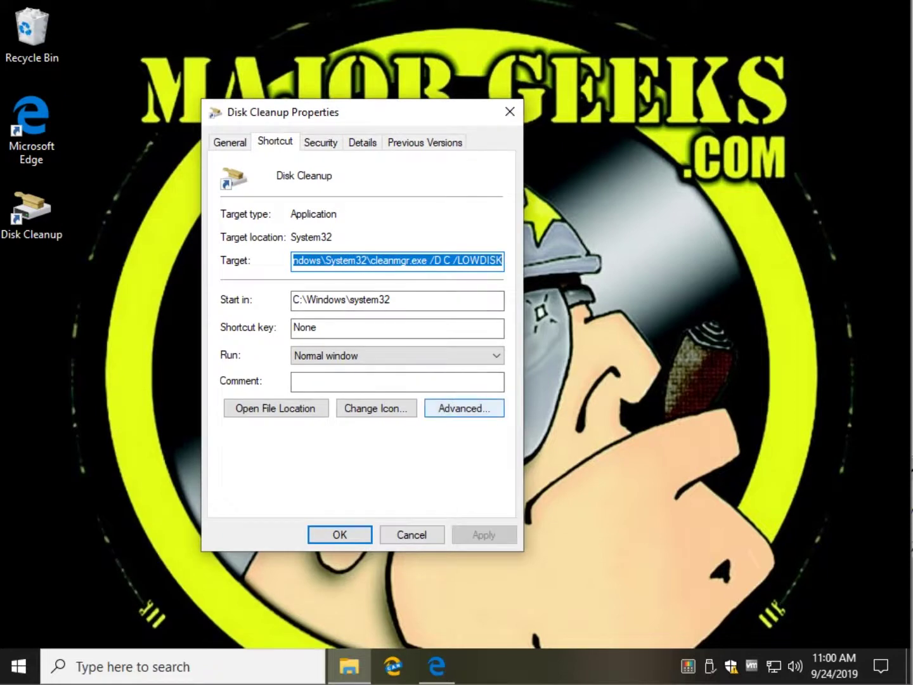
left_click(463, 408)
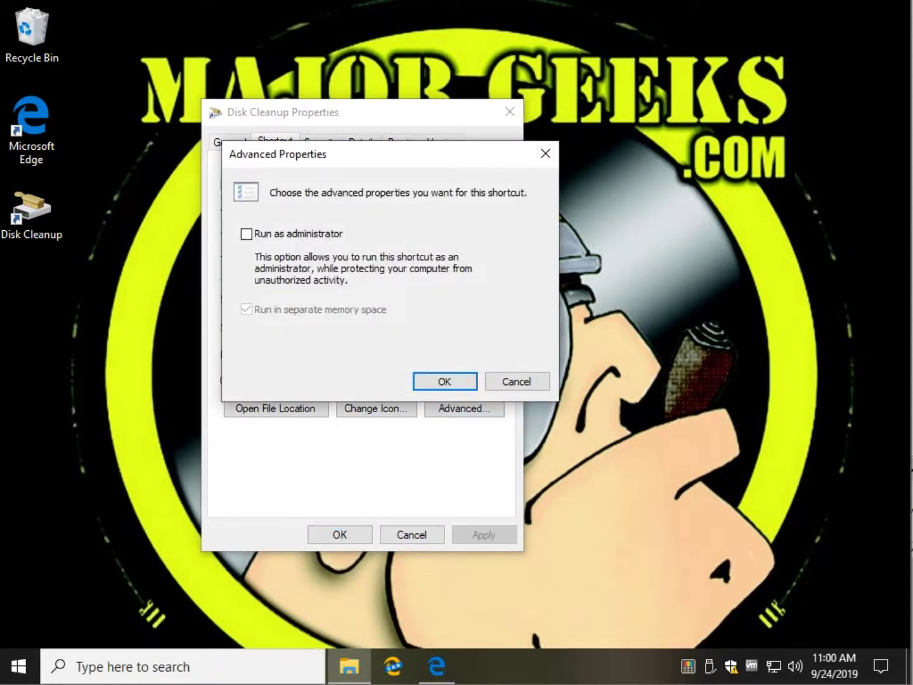
left_click(246, 232)
left_click(444, 381)
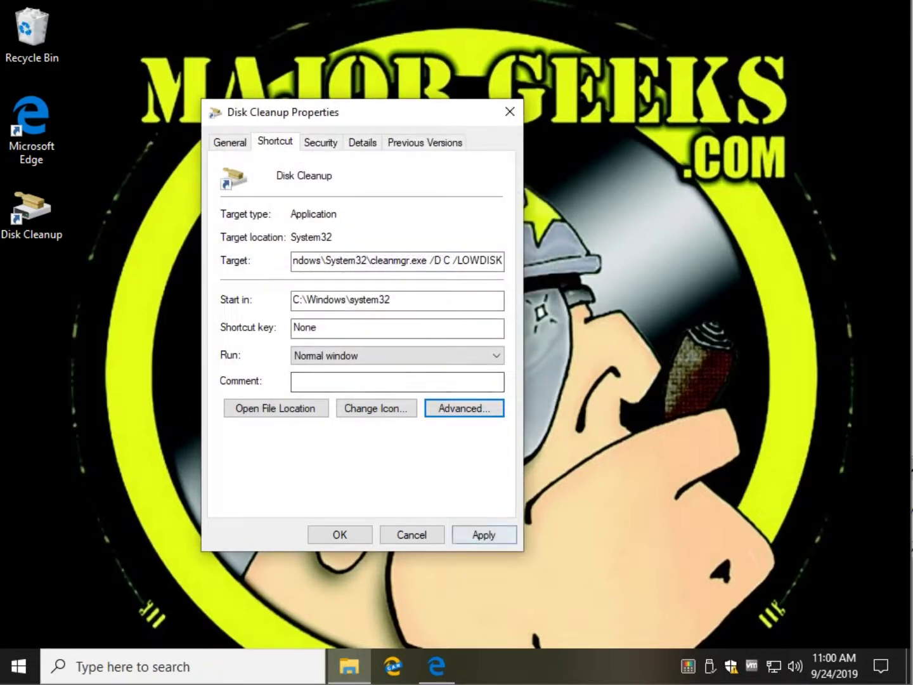
left_click(484, 535)
left_click(339, 535)
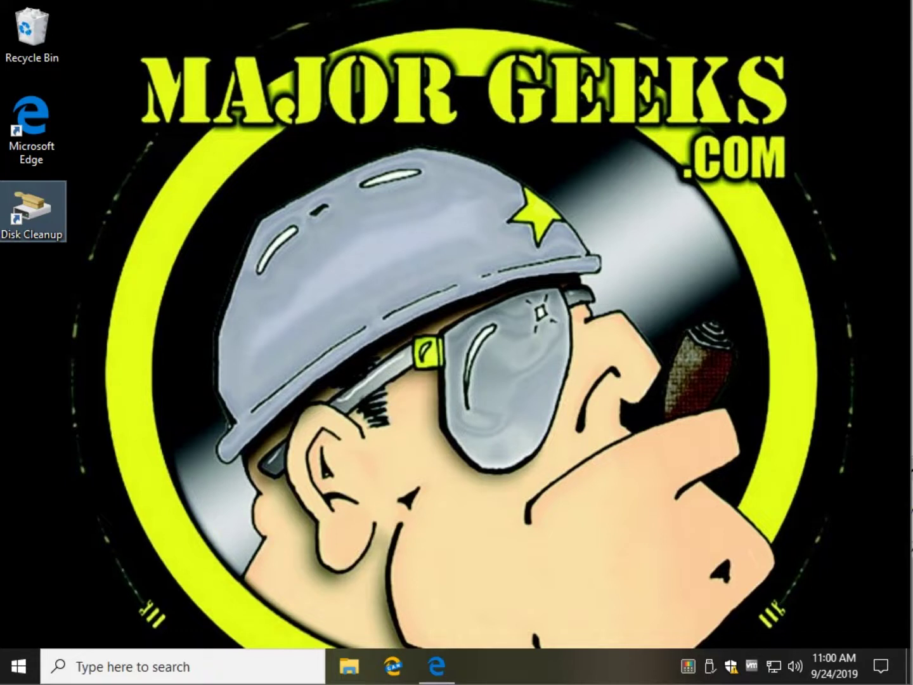
key("Return")
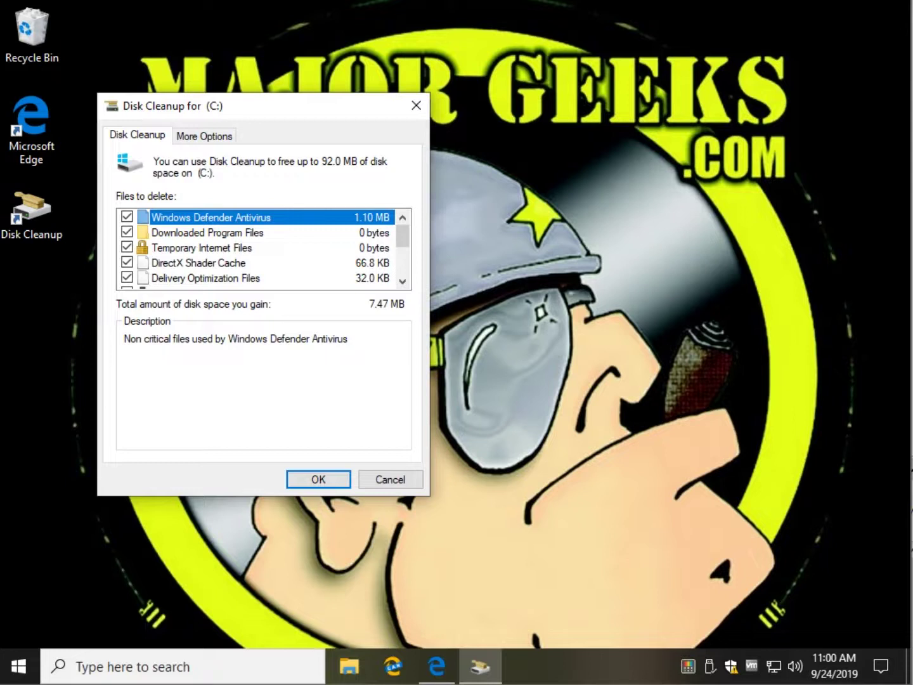
scroll(265, 248, "down", 2)
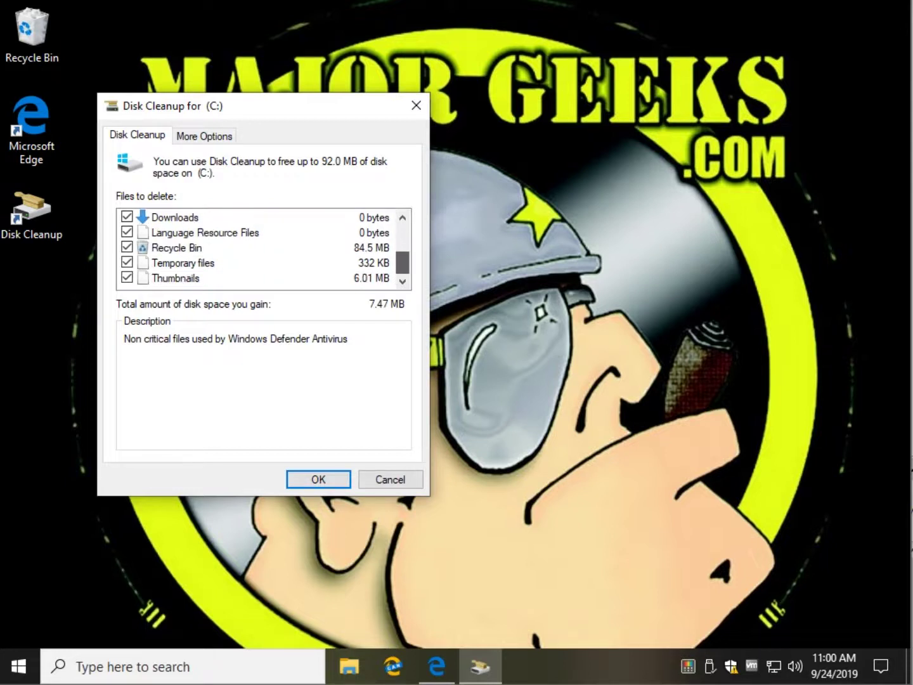
scroll(264, 247, "up", 3)
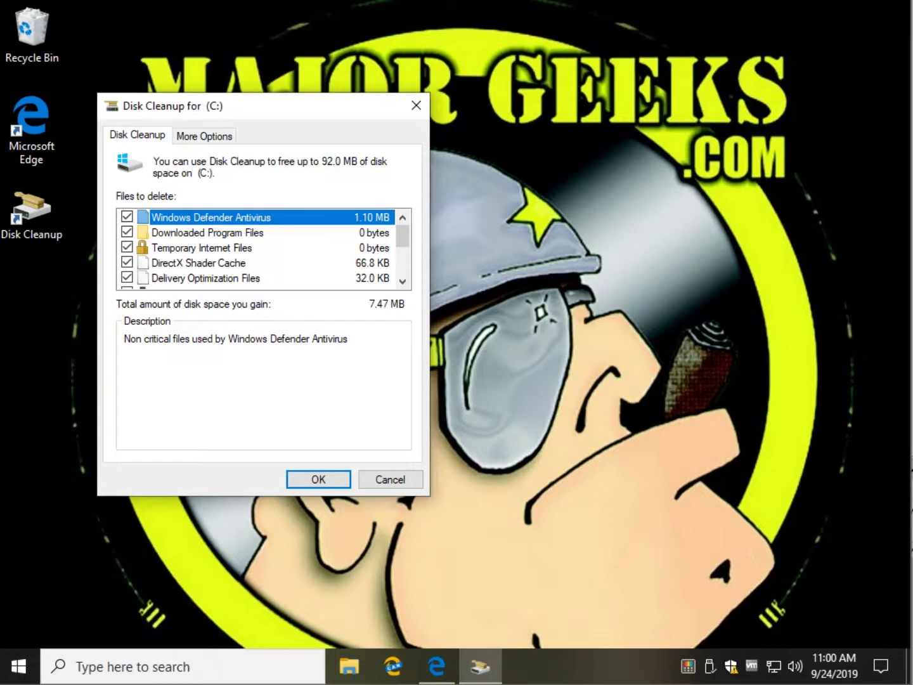
left_click(416, 106)
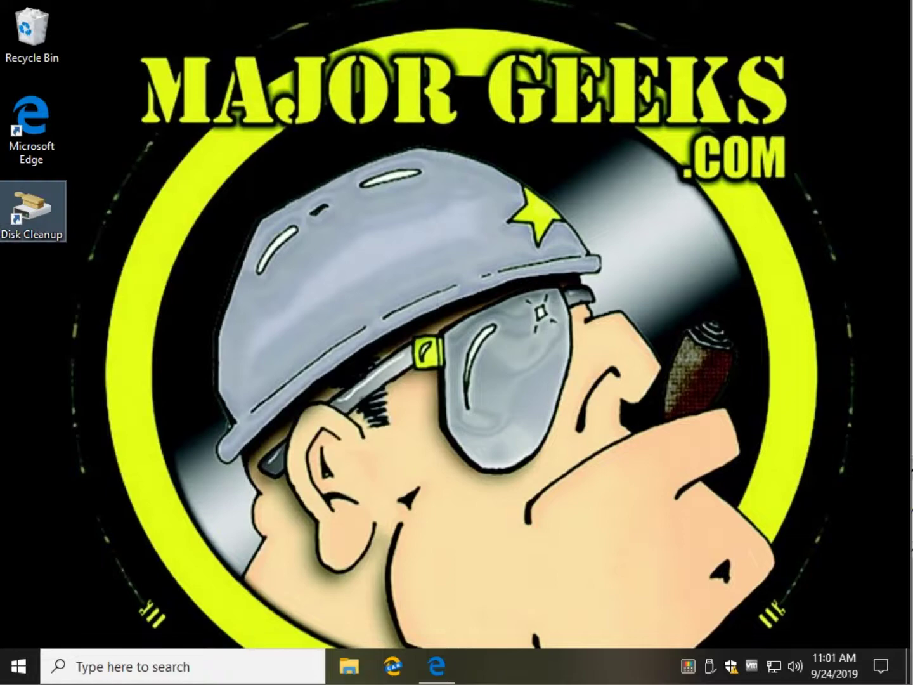
Bring the Edge window with the MajorGeeks Disk Cleanup article to the front
left_click(437, 665)
scroll(528, 357, "down", 2)
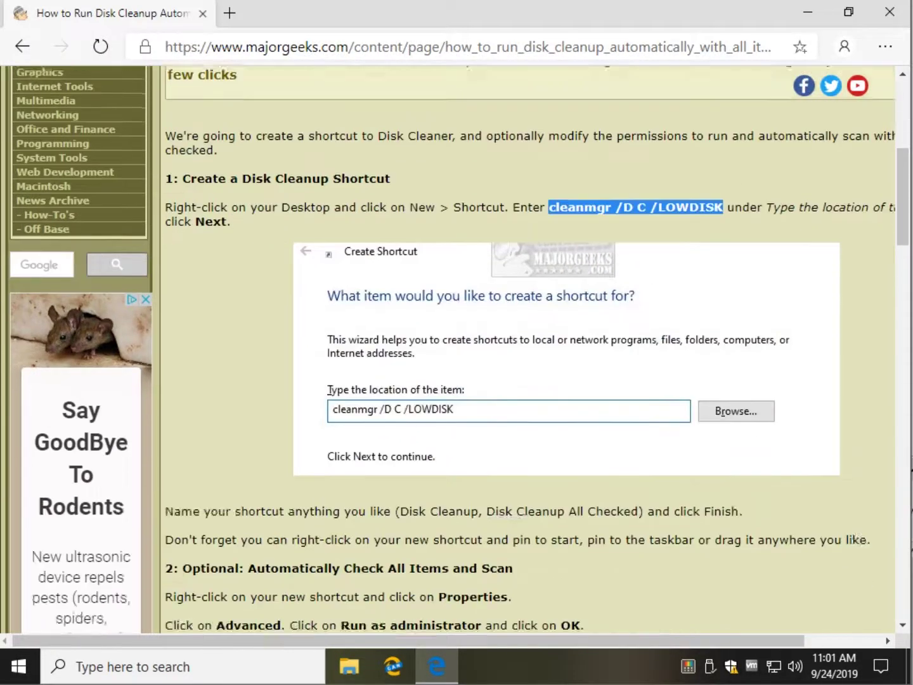
scroll(527, 357, "down", 2)
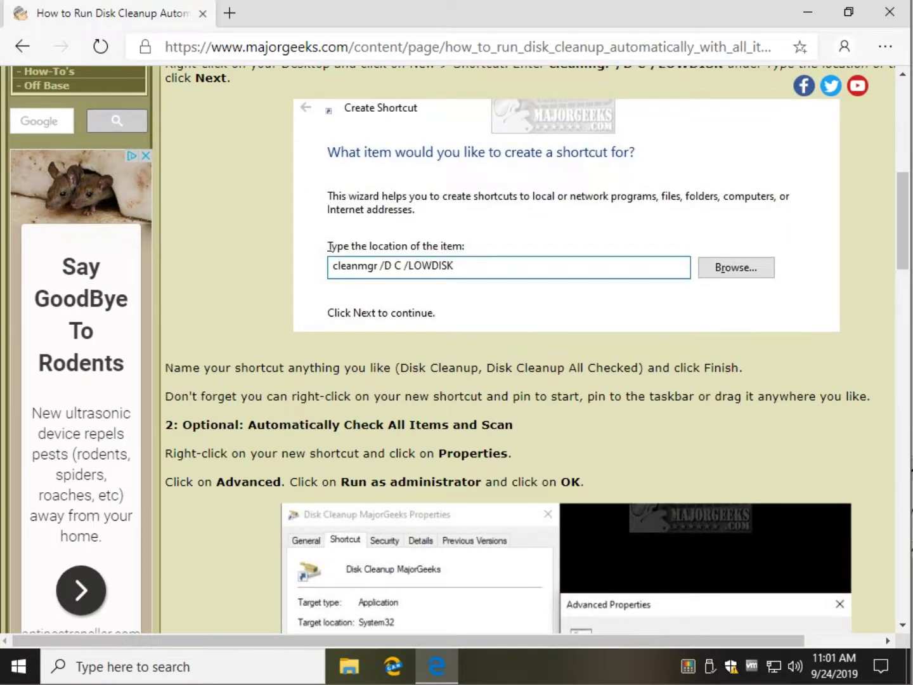
scroll(528, 357, "up", 2)
scroll(528, 357, "up", 1)
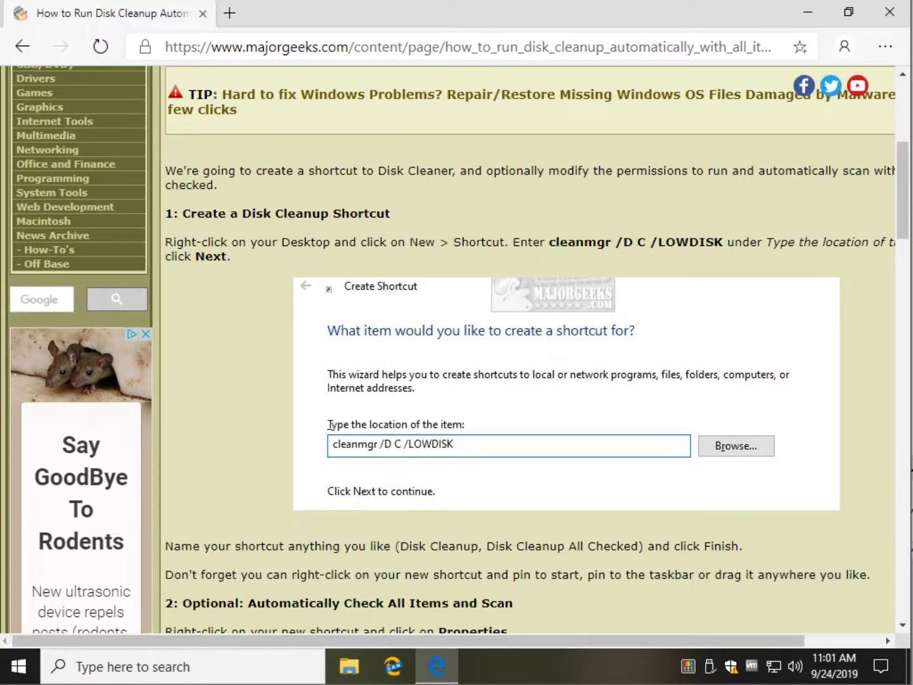
scroll(527, 357, "down", 3)
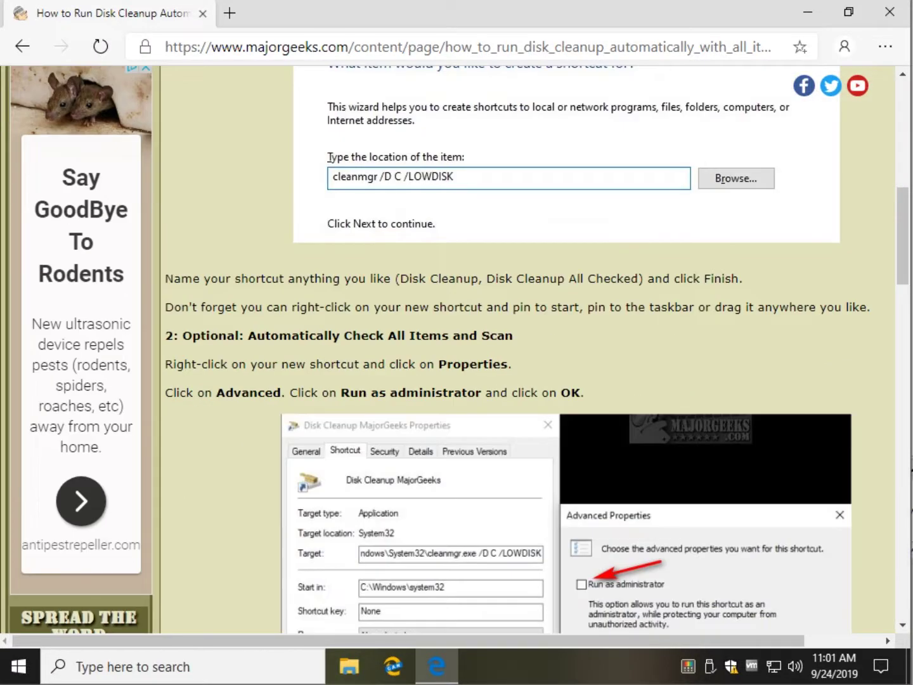
scroll(528, 357, "down", 3)
scroll(528, 356, "down", 3)
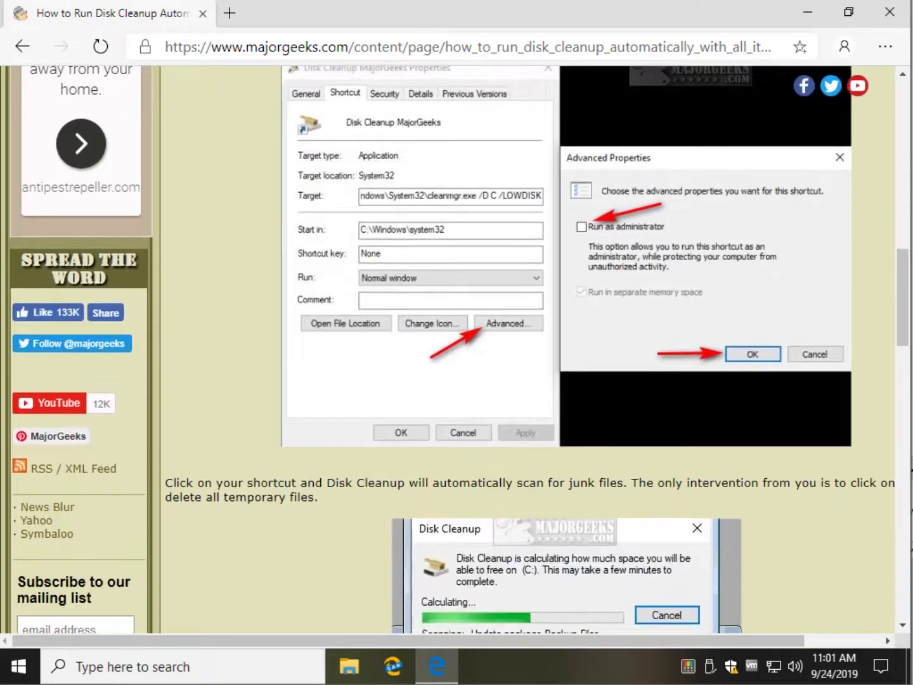
scroll(529, 356, "down", 5)
scroll(428, 457, "down", 1)
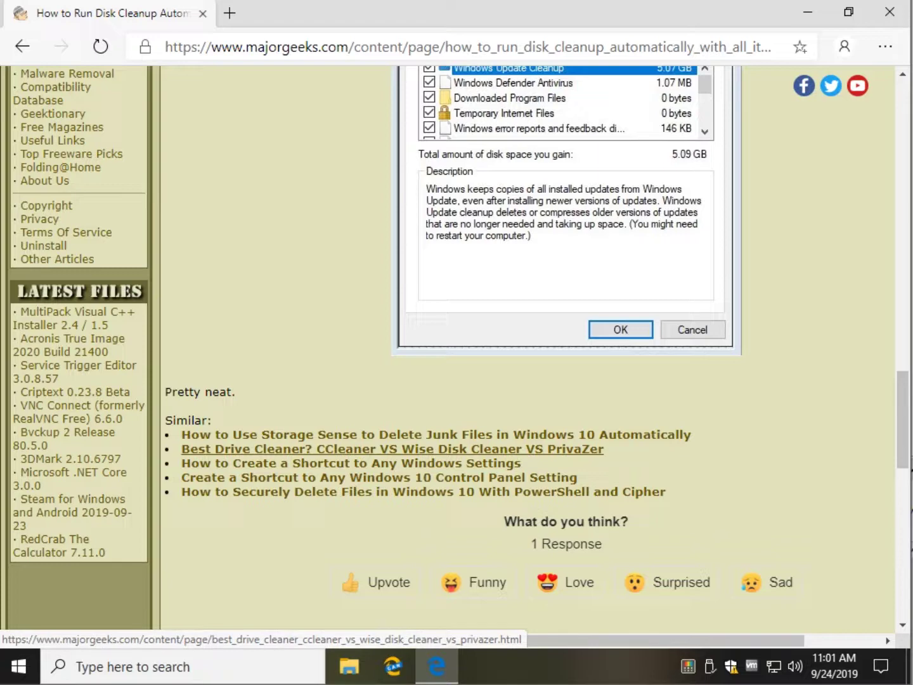
Open the Best Drive Cleaner article, close Edge, and relaunch Disk Cleanup from its desktop shortcut
left_click(392, 448)
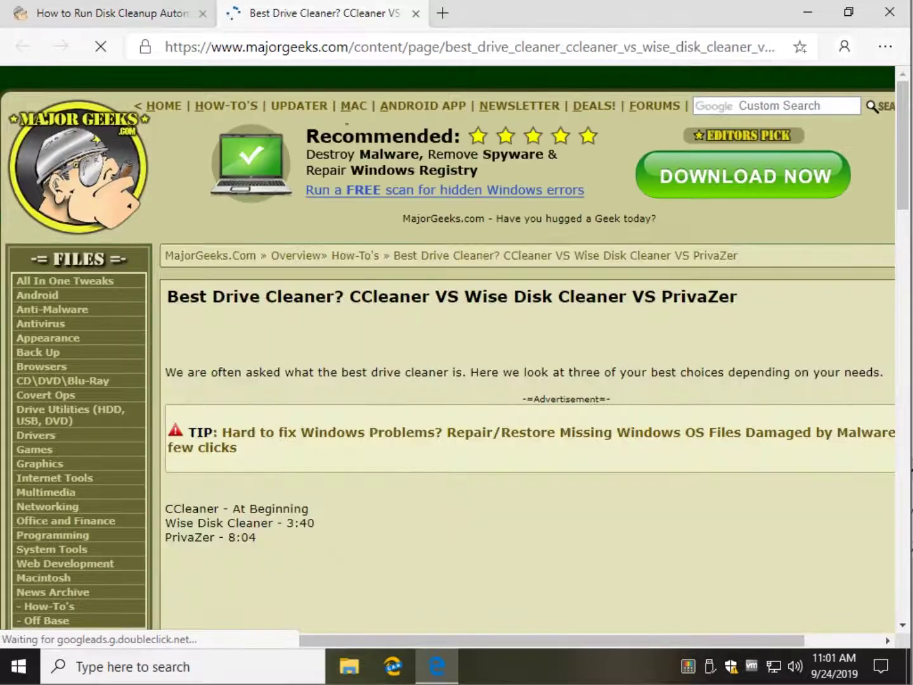
scroll(529, 356, "down", 4)
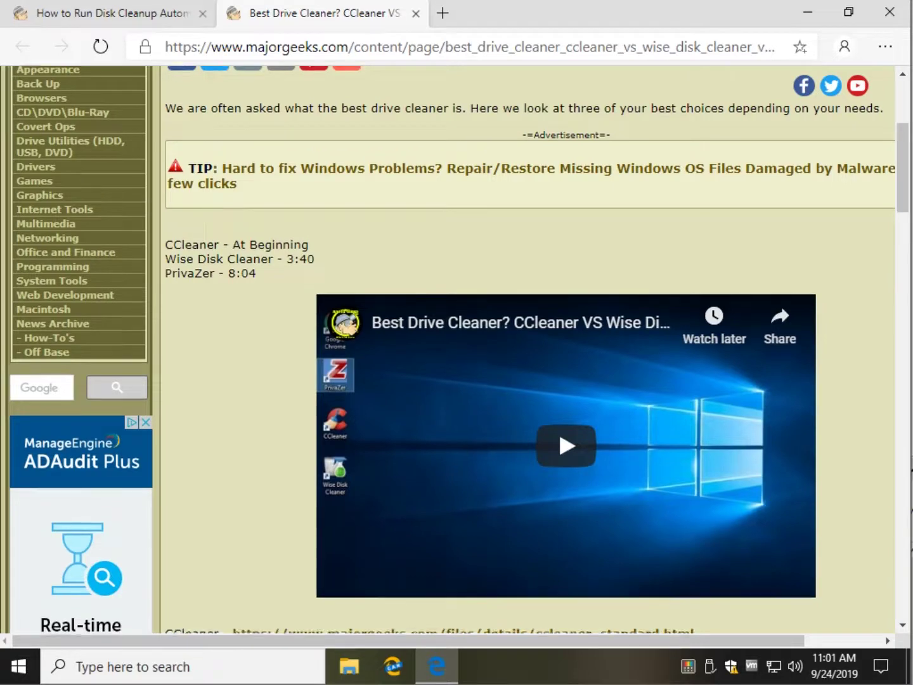
scroll(530, 364, "down", 1)
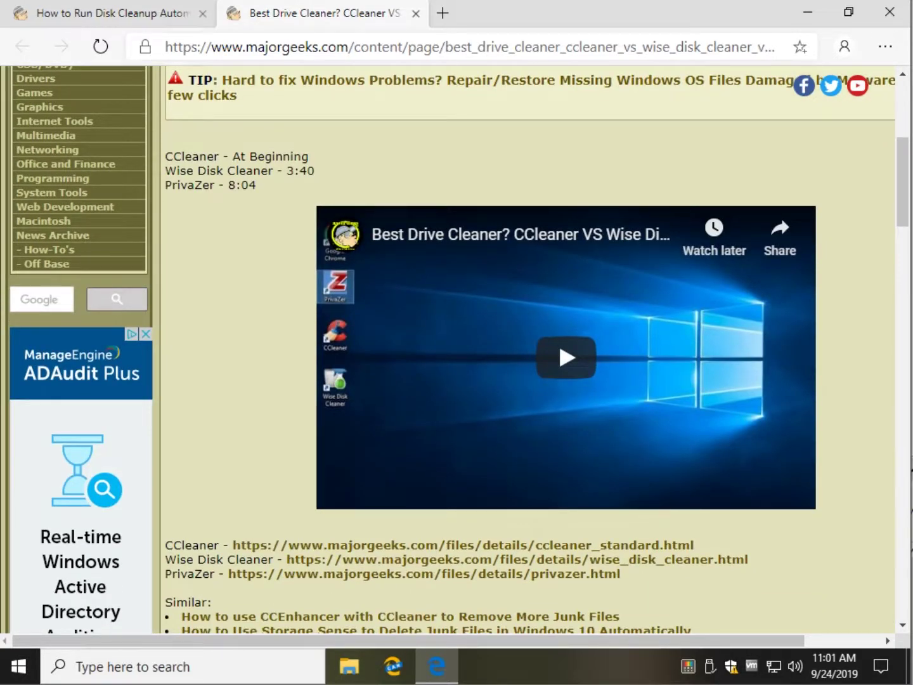
scroll(530, 363, "down", 2)
scroll(530, 364, "up", 3)
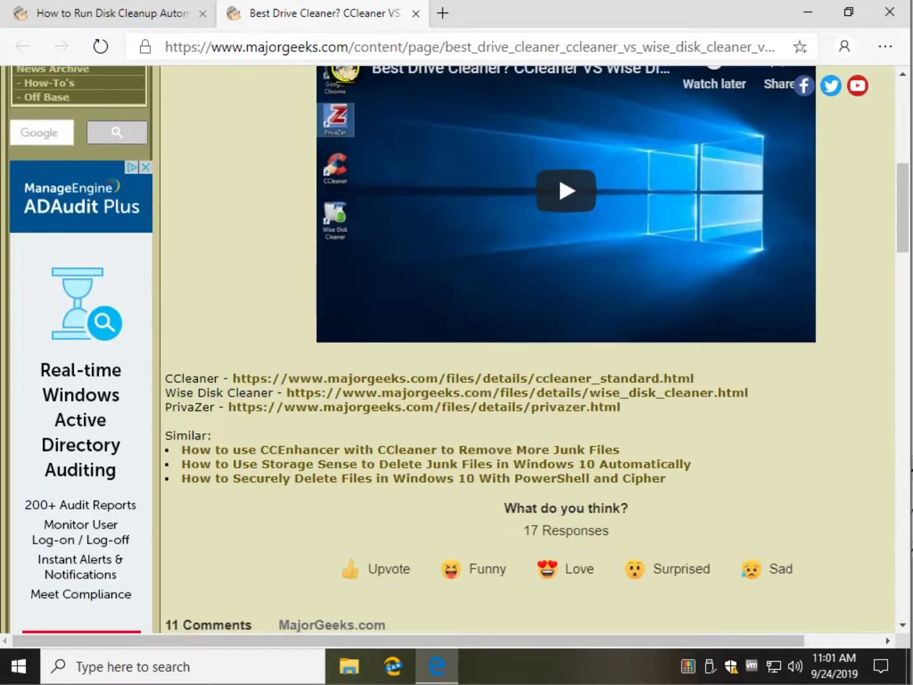
scroll(530, 350, "down", 4)
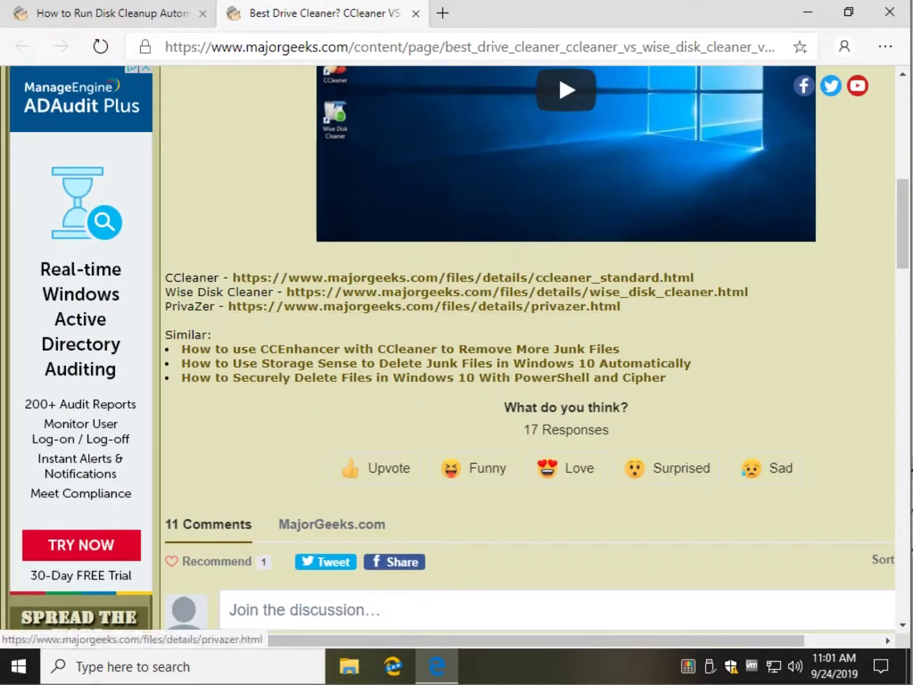
scroll(557, 321, "up", 4)
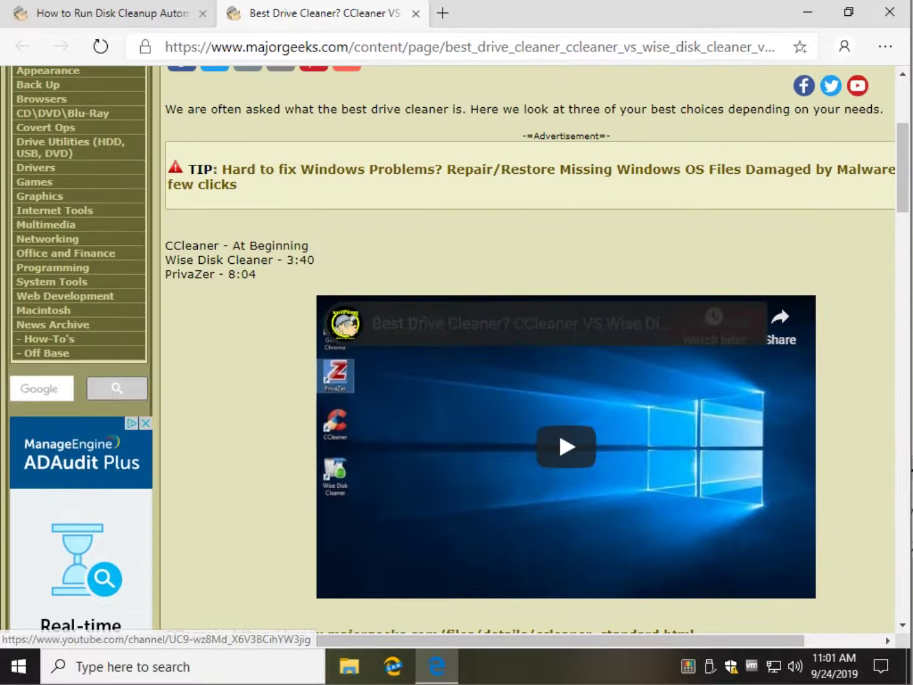
scroll(372, 502, "up", 2)
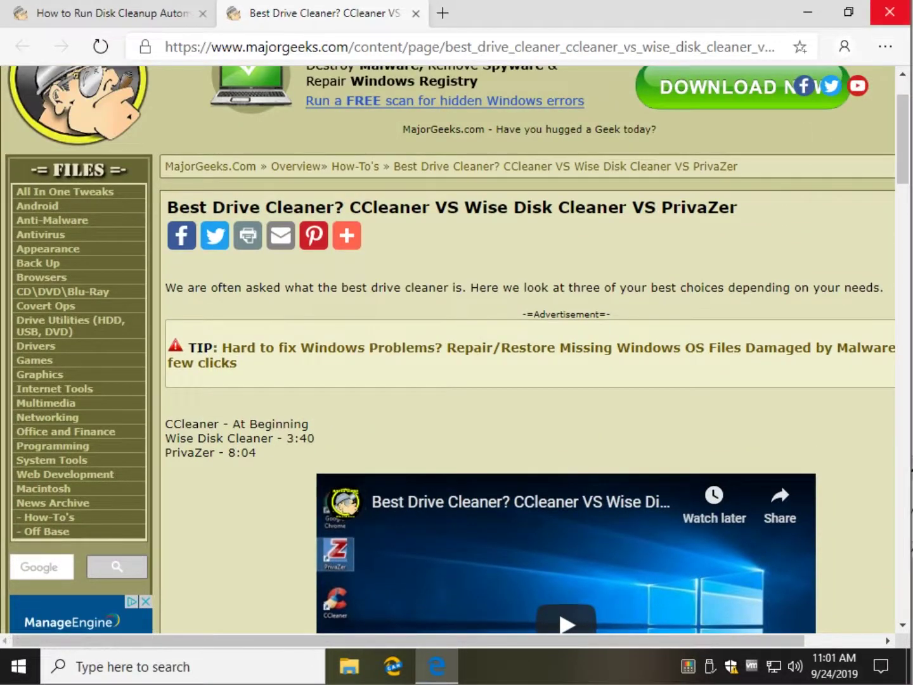
left_click(889, 12)
double_click(31, 211)
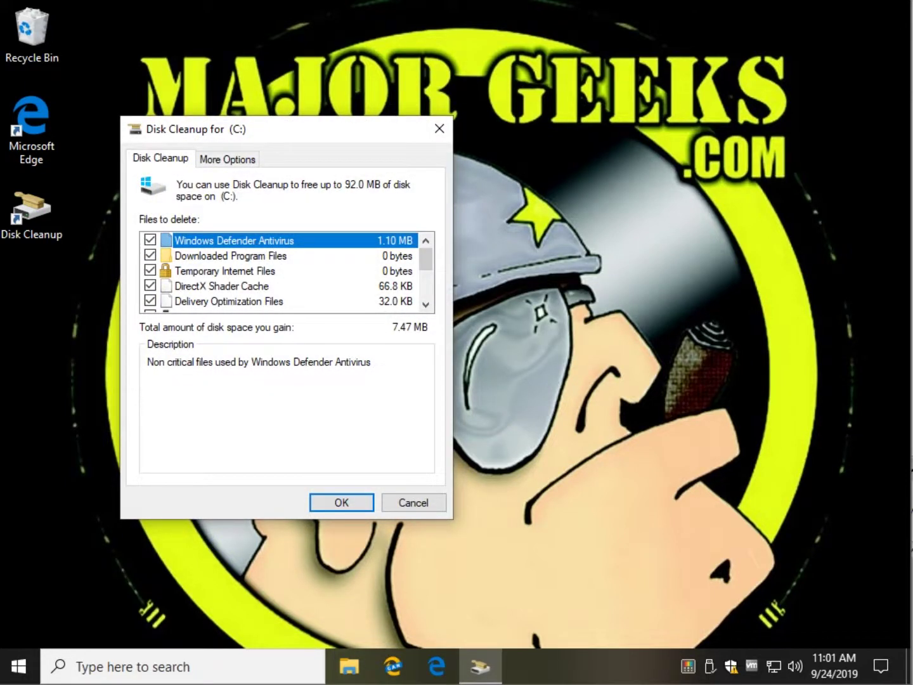
Close the Disk Cleanup for (C:) dialog without cleaning any files
left_click(440, 129)
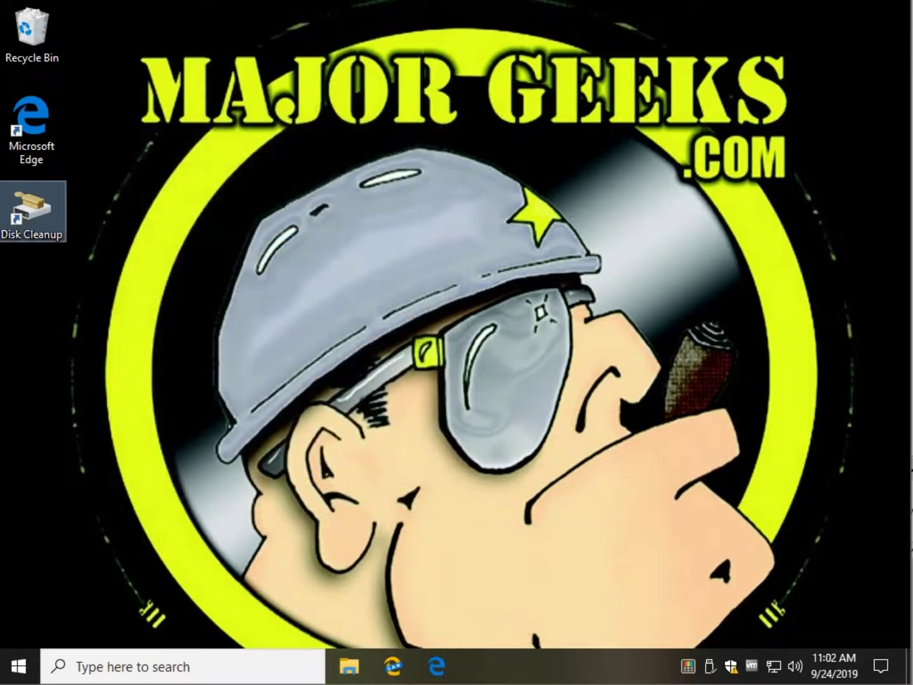